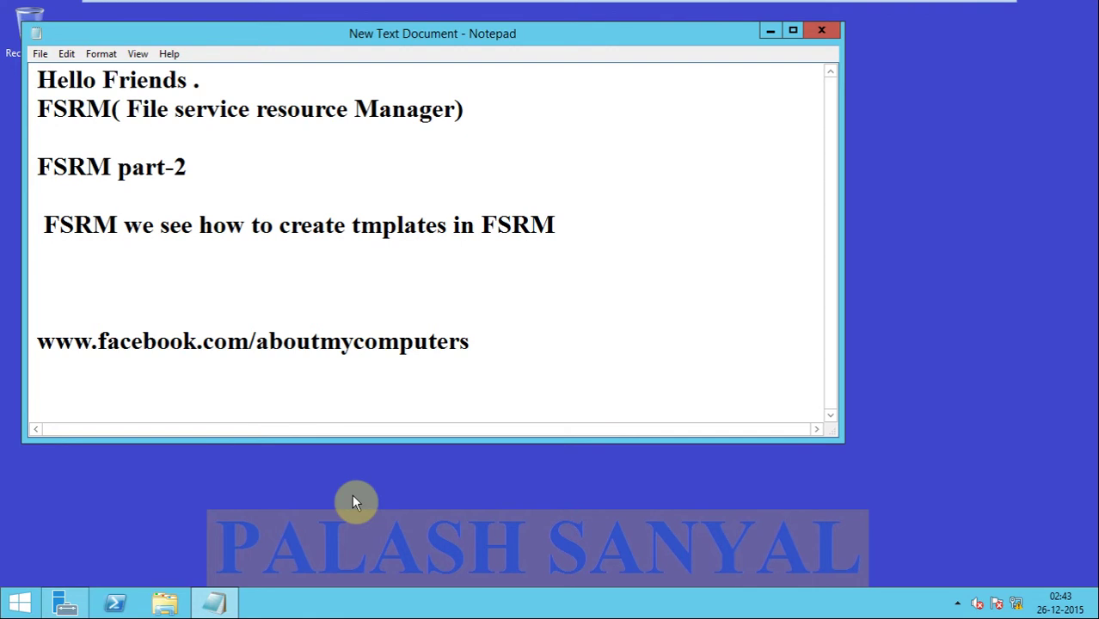
Launch File Server Resource Manager from the Server Manager Tools menu.
click(67, 603)
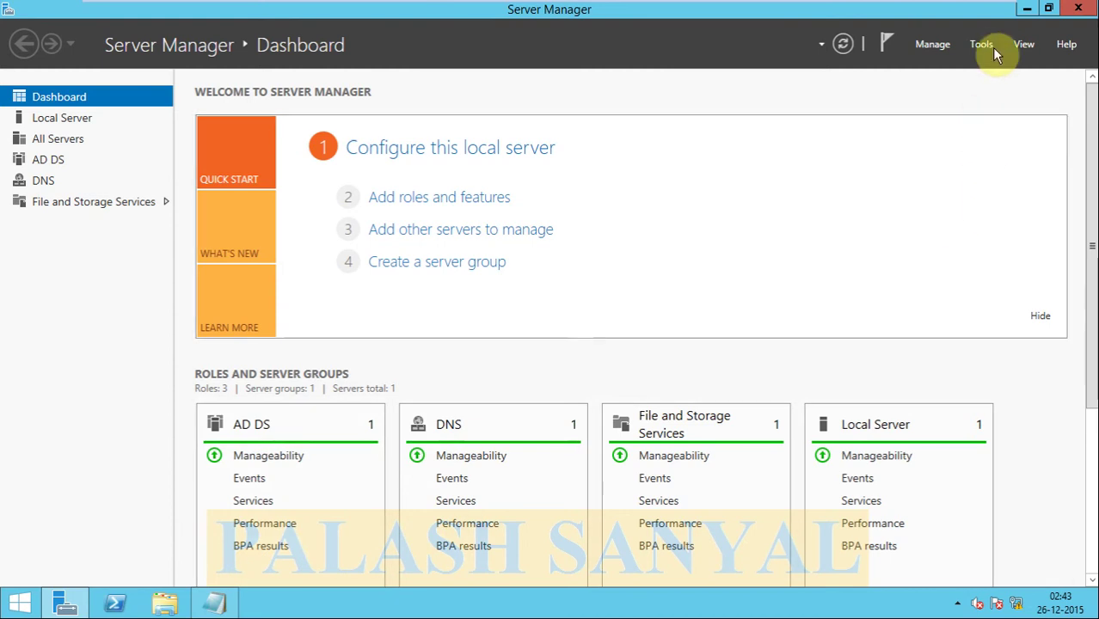
click(991, 48)
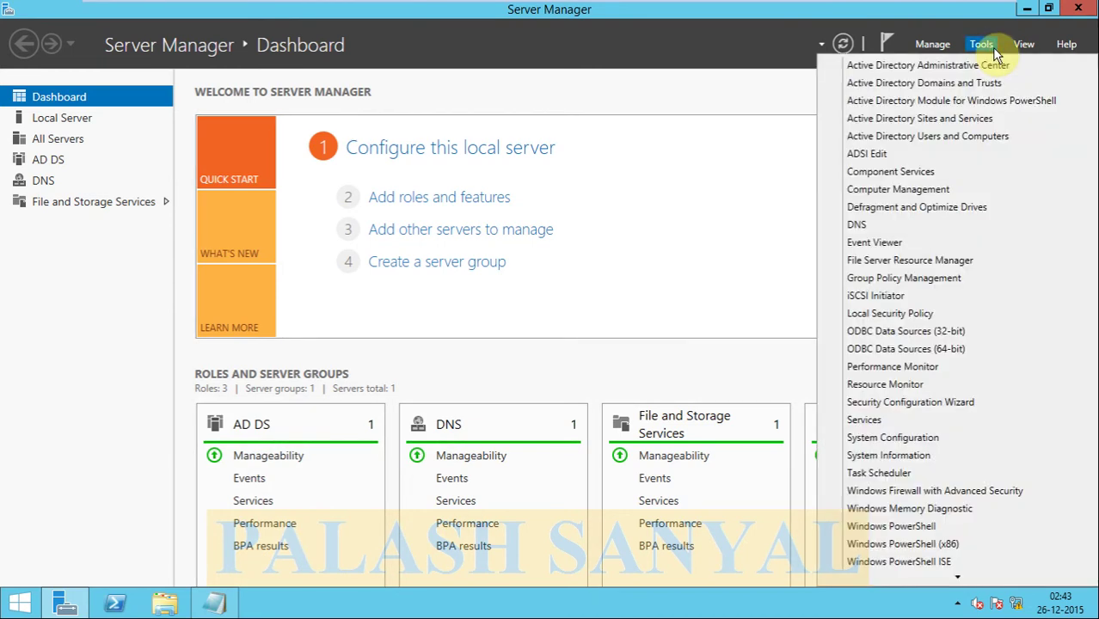
click(919, 262)
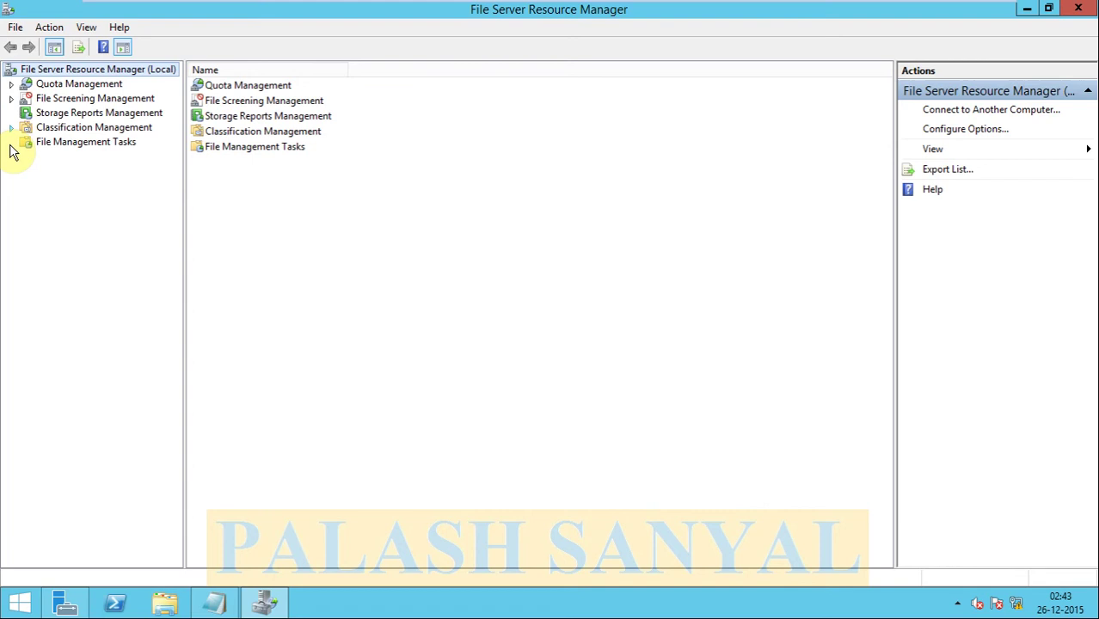
Expand Quota Management and select Quota Templates to list the six built-in templates.
click(11, 84)
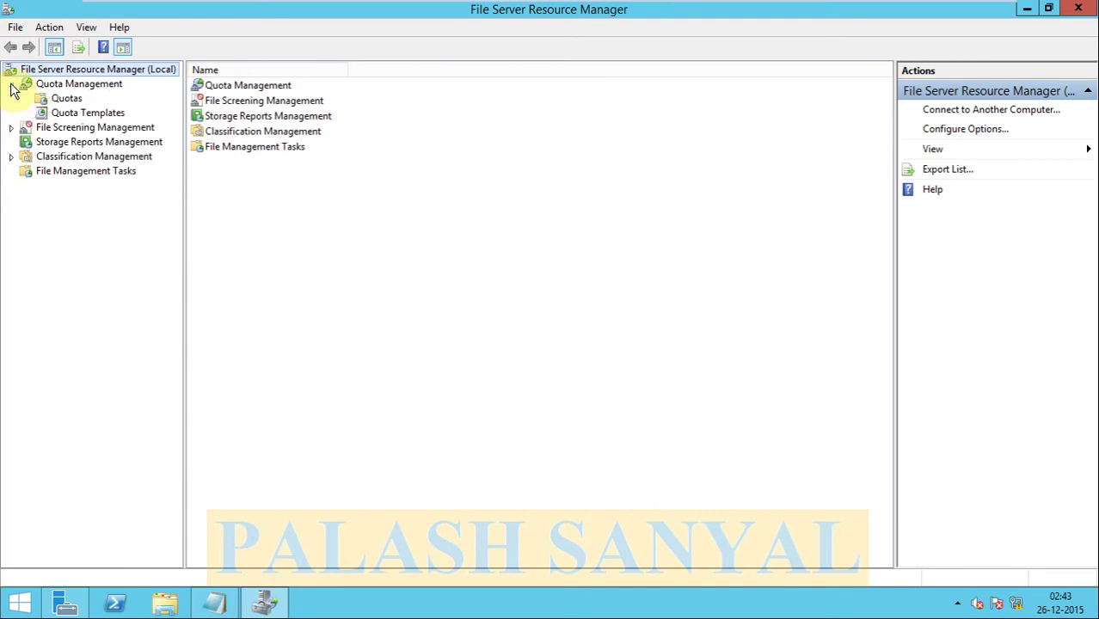
click(86, 117)
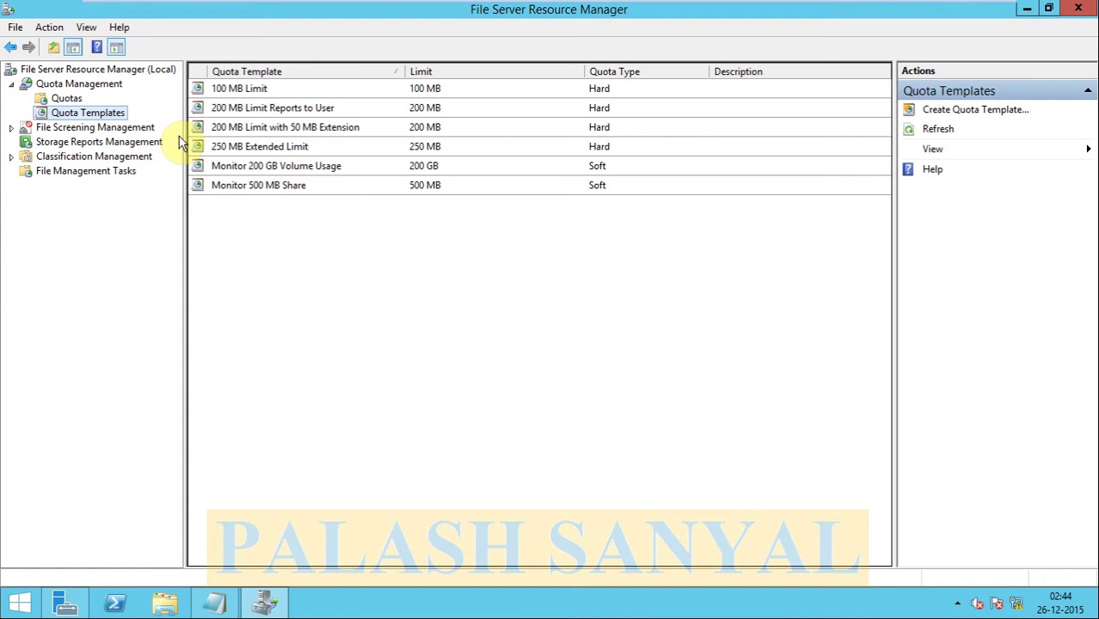
click(88, 117)
right_click(87, 119)
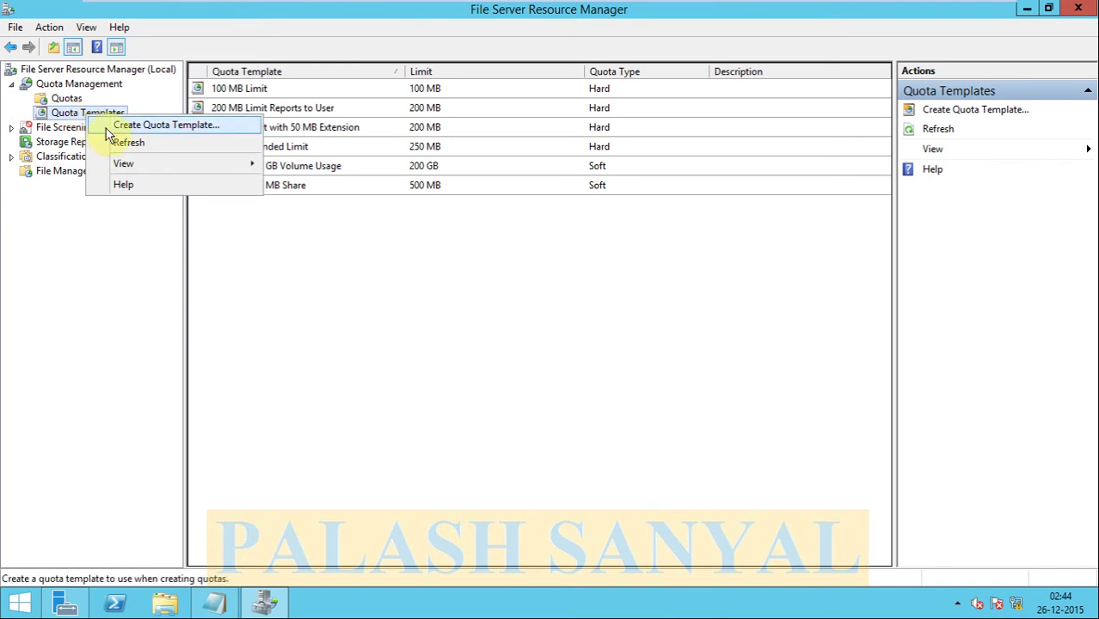
Create a new quota template with properties copied from 100 MB Limit.
click(110, 129)
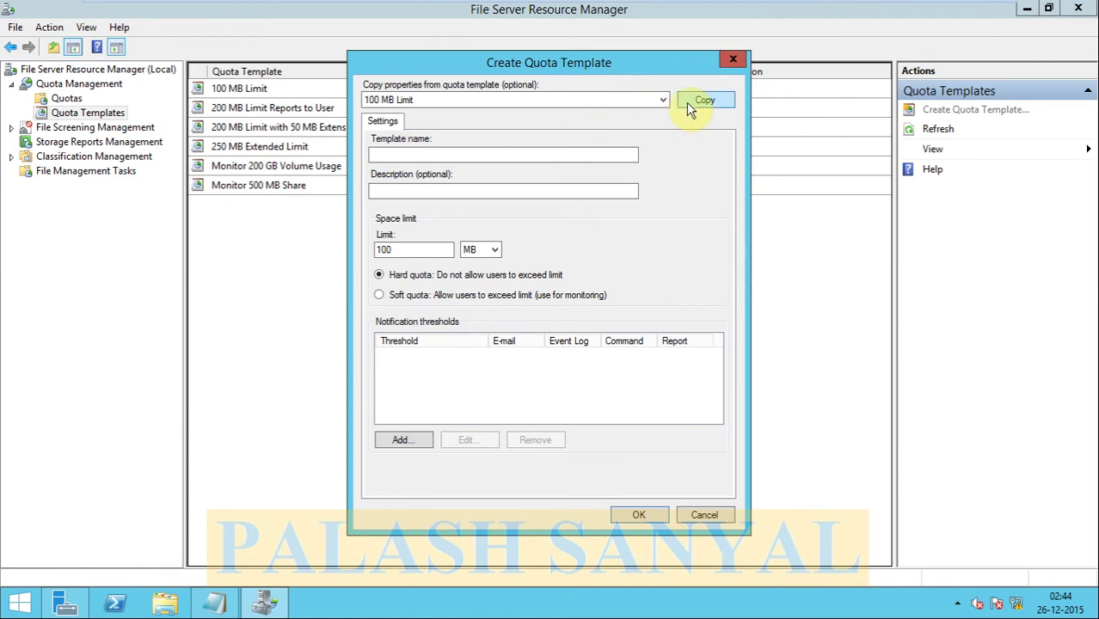
click(662, 99)
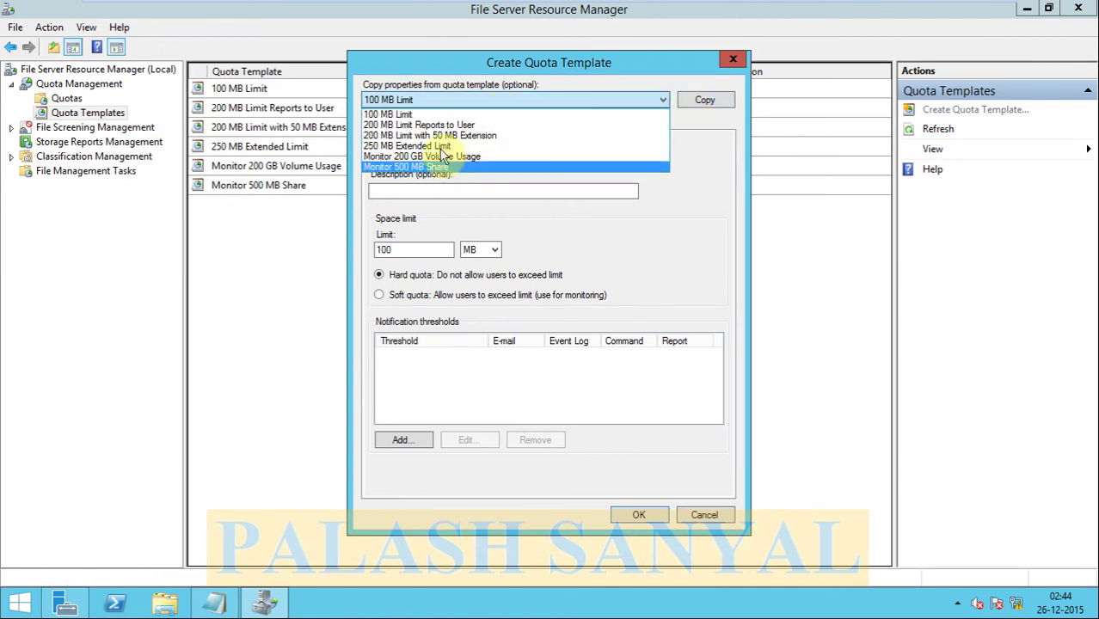
click(430, 115)
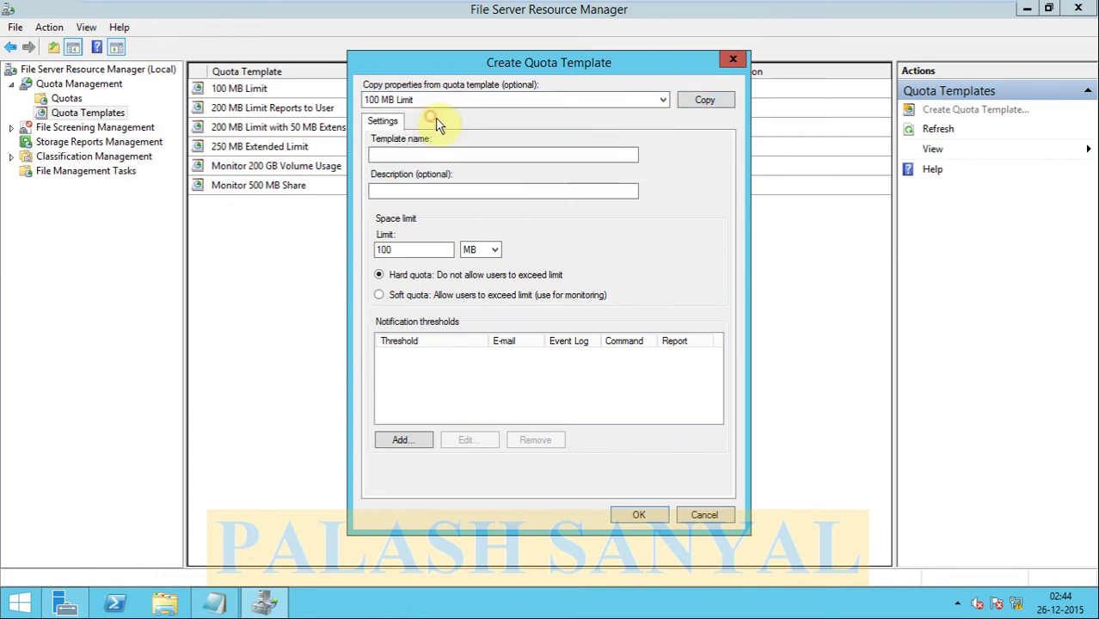
click(703, 102)
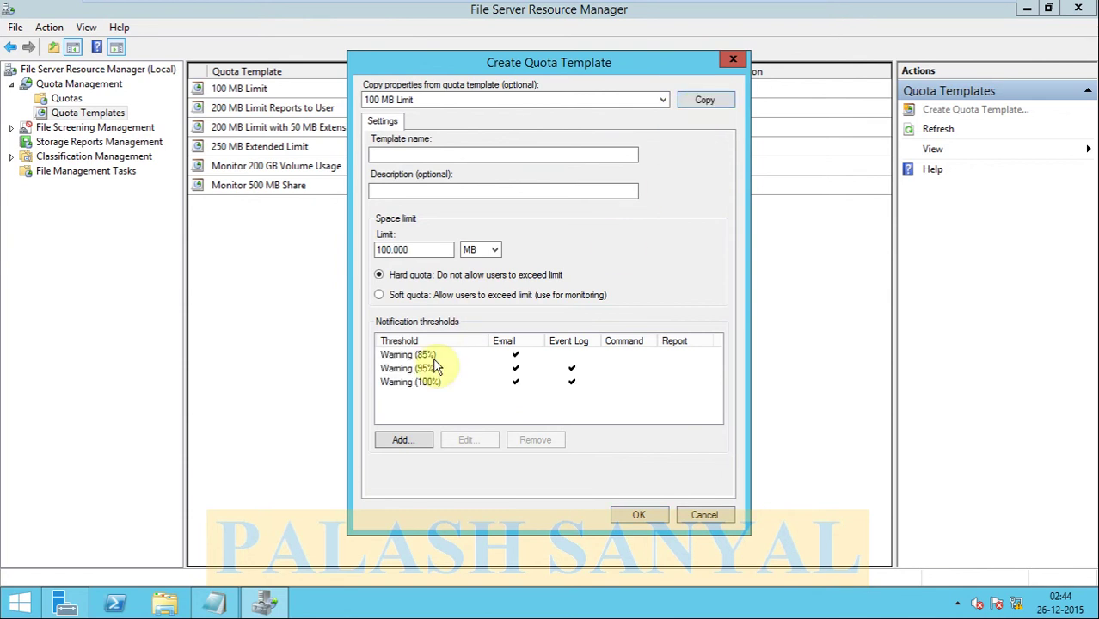
click(409, 154)
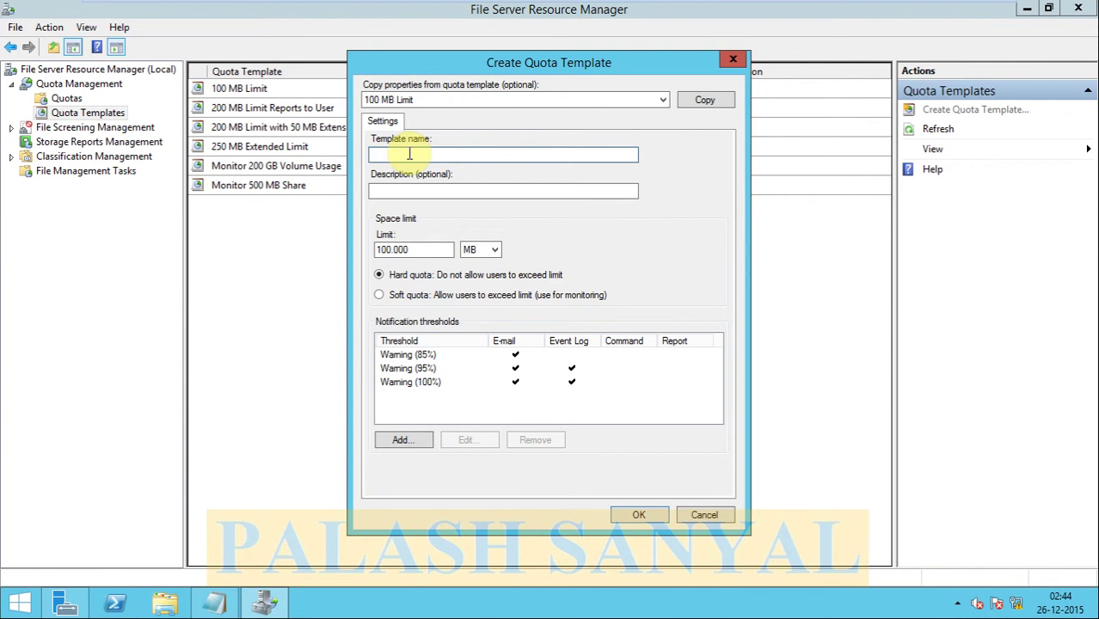
Enter template name '10 MB hard Quota' and description '10 MB Hard Quota'.
text(10)
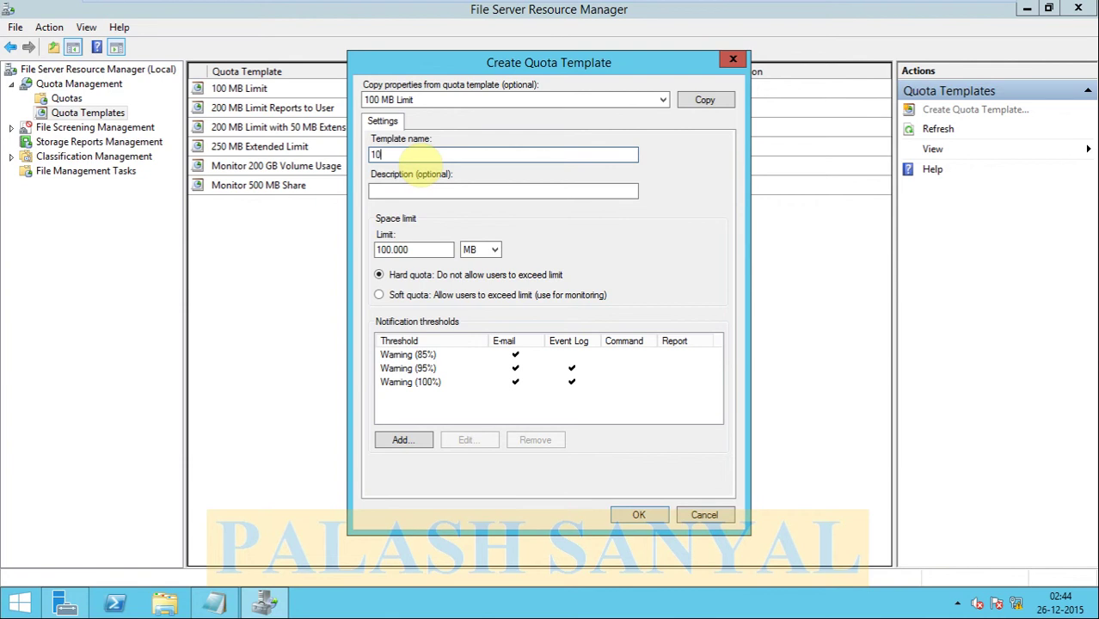
text( MB hard Quota)
click(416, 189)
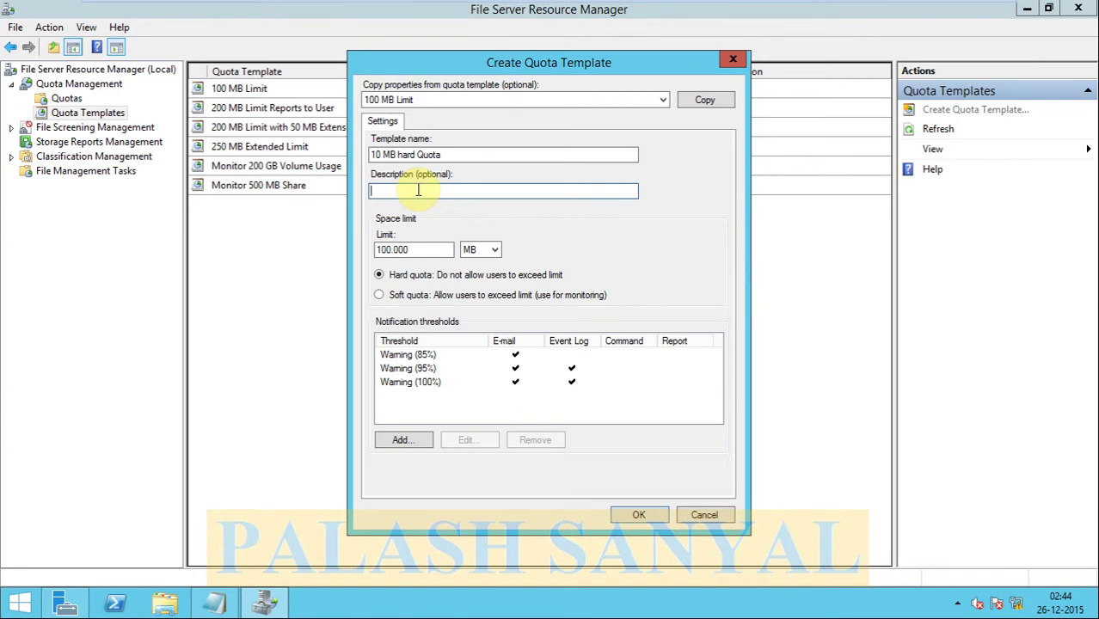
text(10 M)
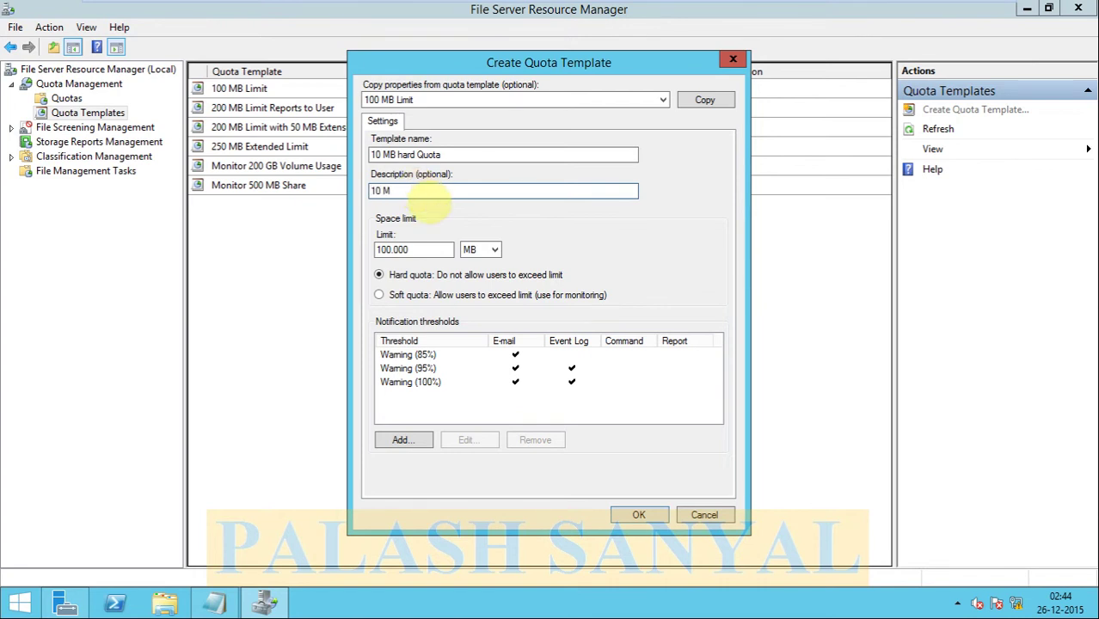
text(B Hard Quota)
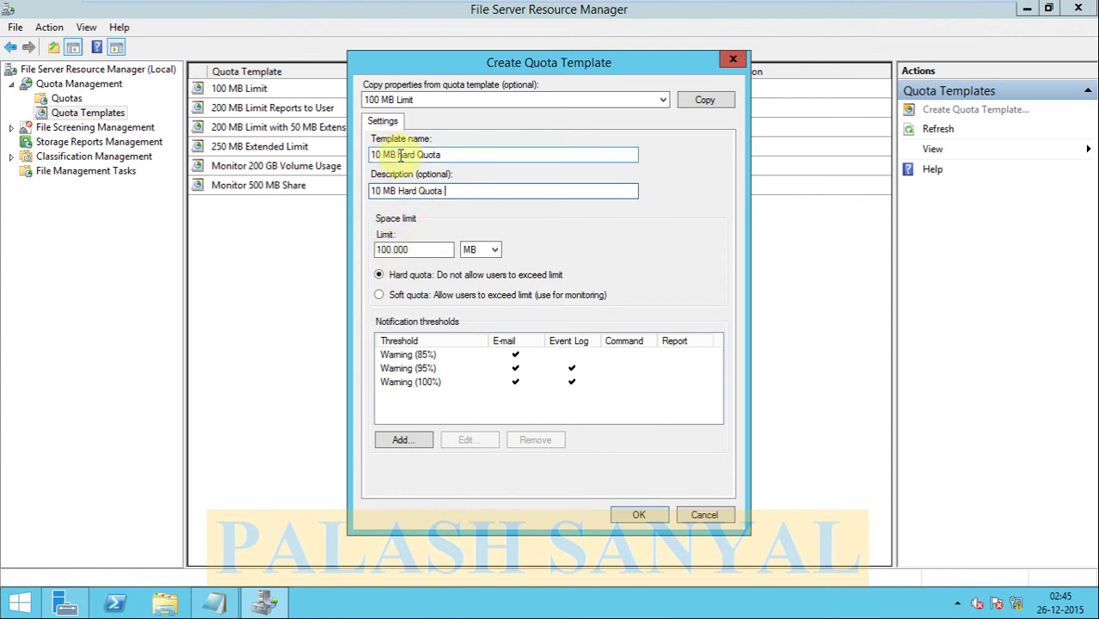
drag(399, 156, 368, 156)
drag(444, 190, 375, 191)
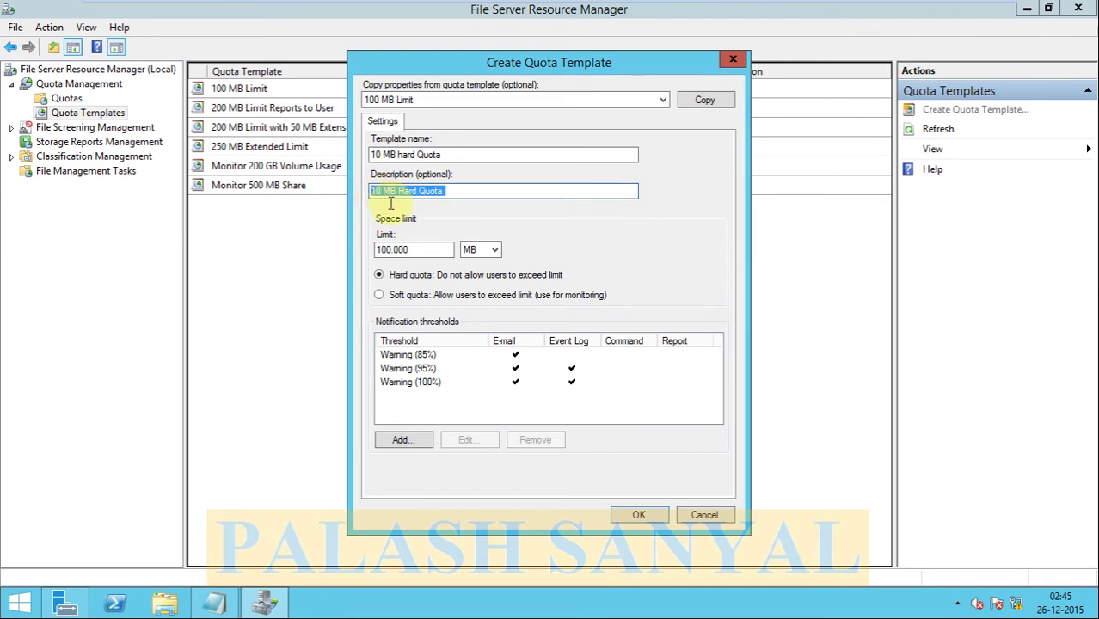
Reduce the template's space limit to 10.000 MB, keeping the hard quota type.
click(387, 248)
key(BackSpace)
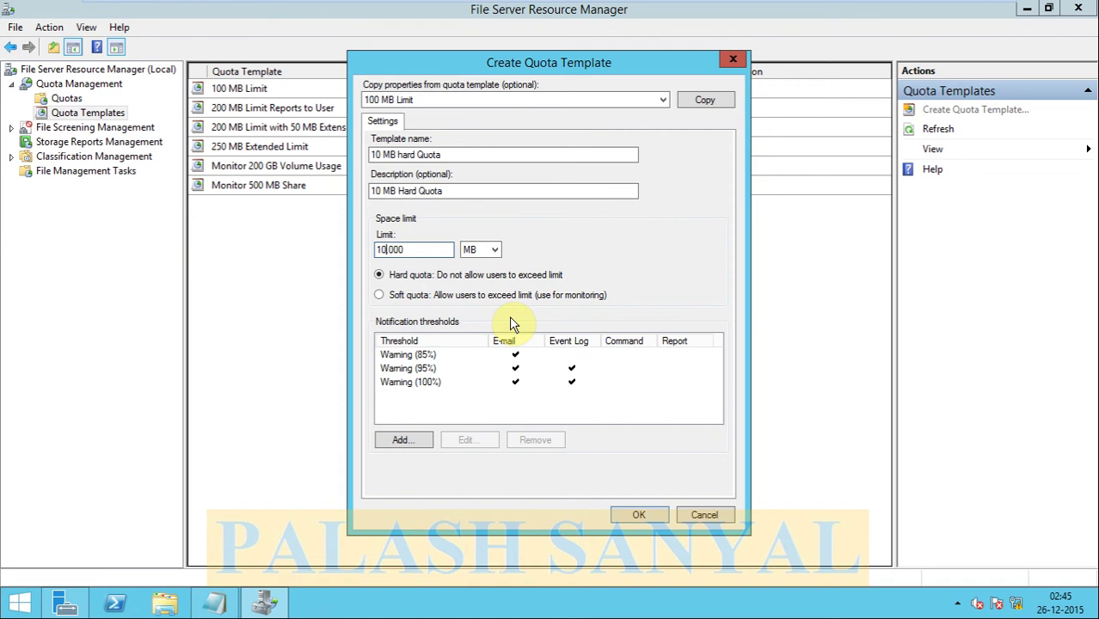
Try adding an 85% threshold, review its notification tabs, and dismiss the duplicate-threshold error.
click(416, 446)
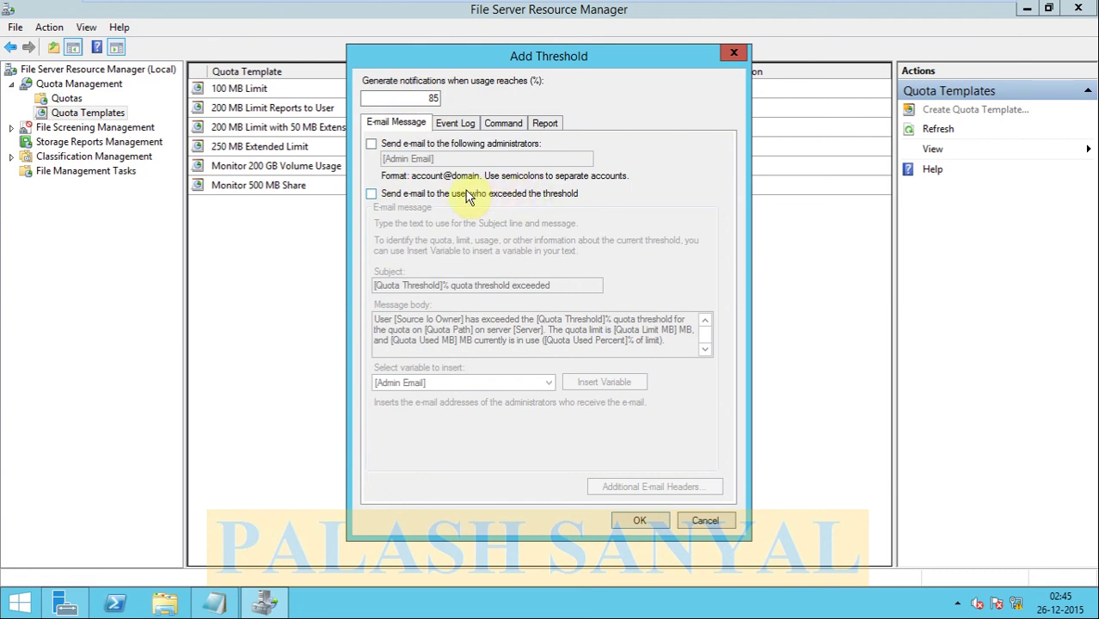
click(372, 146)
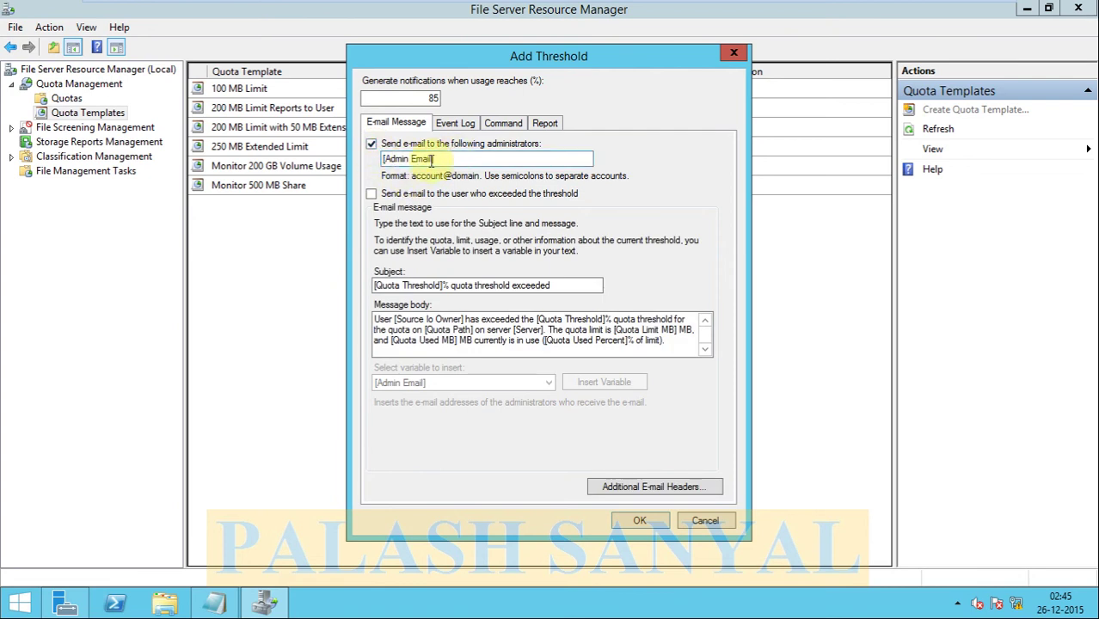
click(370, 143)
click(464, 125)
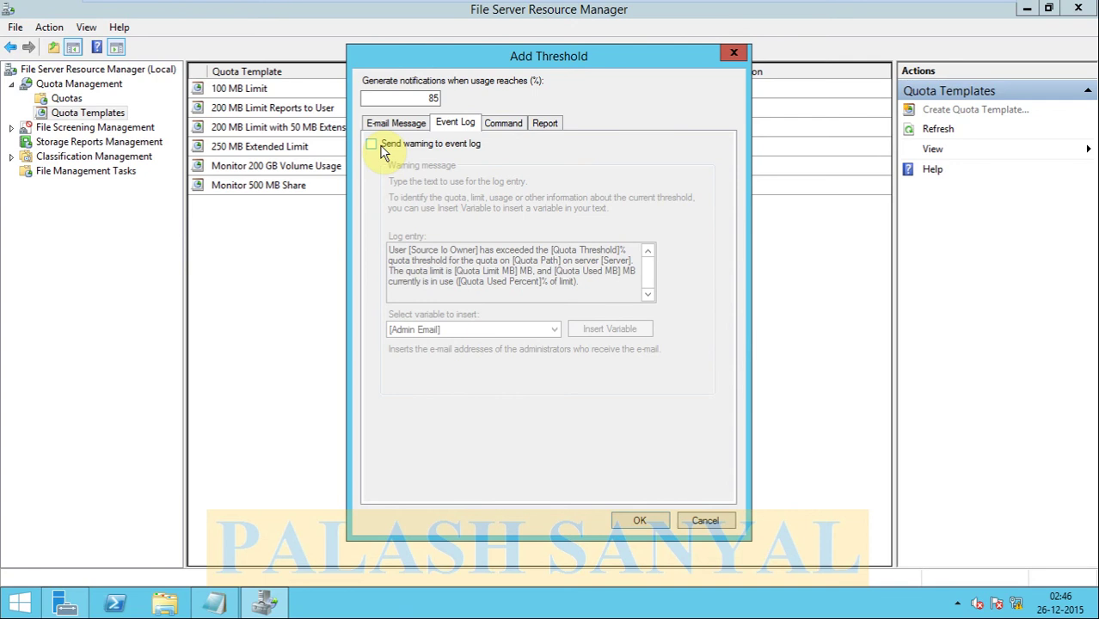
click(503, 123)
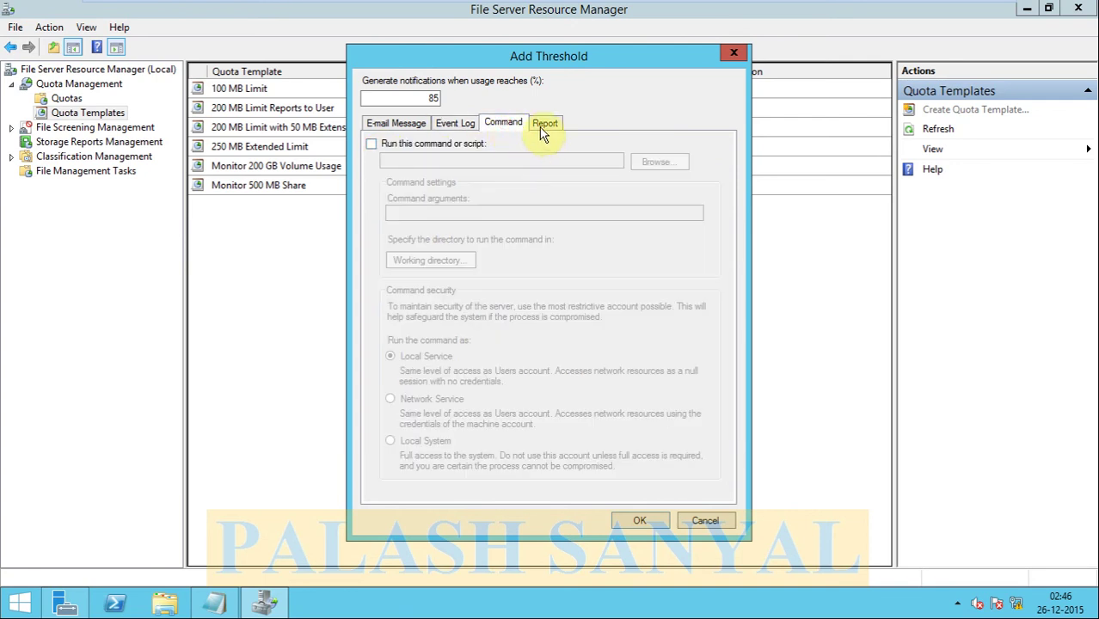
click(543, 124)
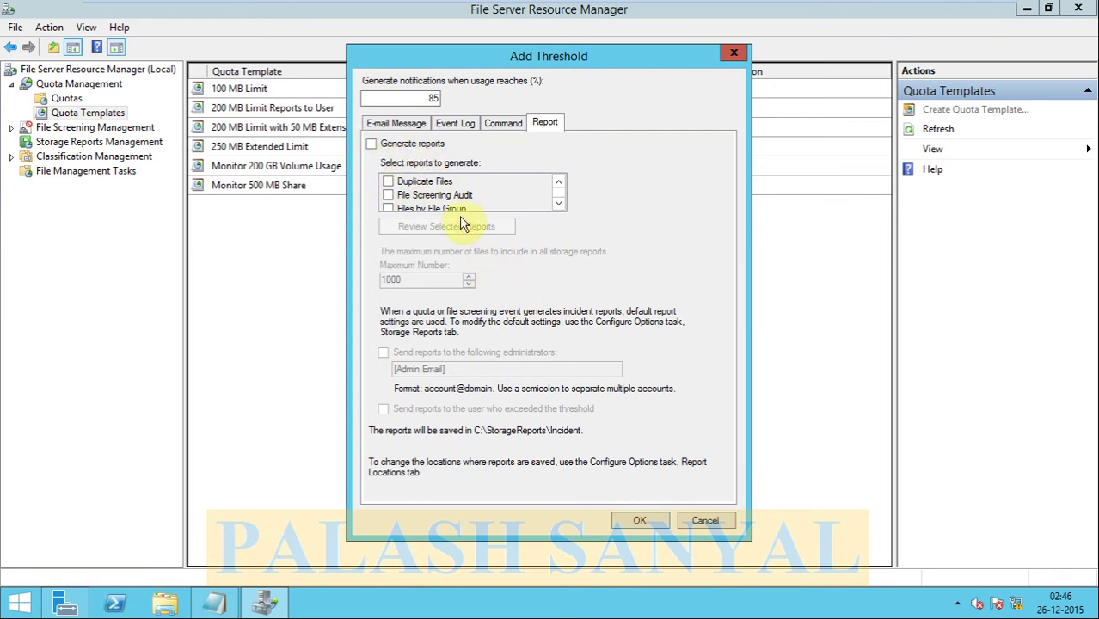
click(647, 521)
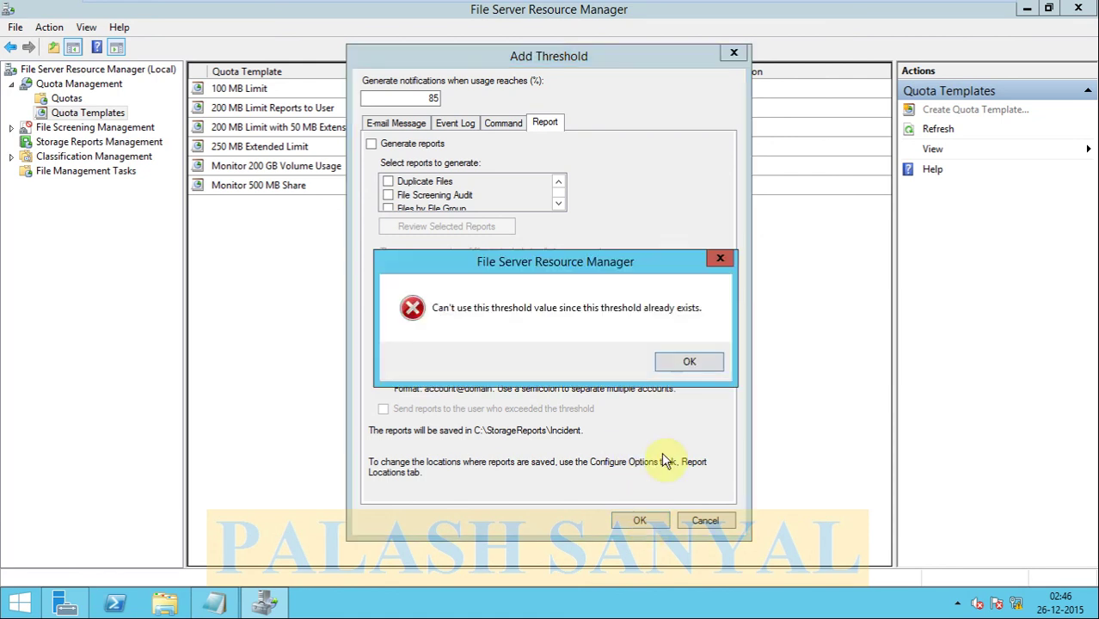
click(692, 362)
Cancel the threshold, save the template, and select the new 10 MB hard Quota row.
click(707, 523)
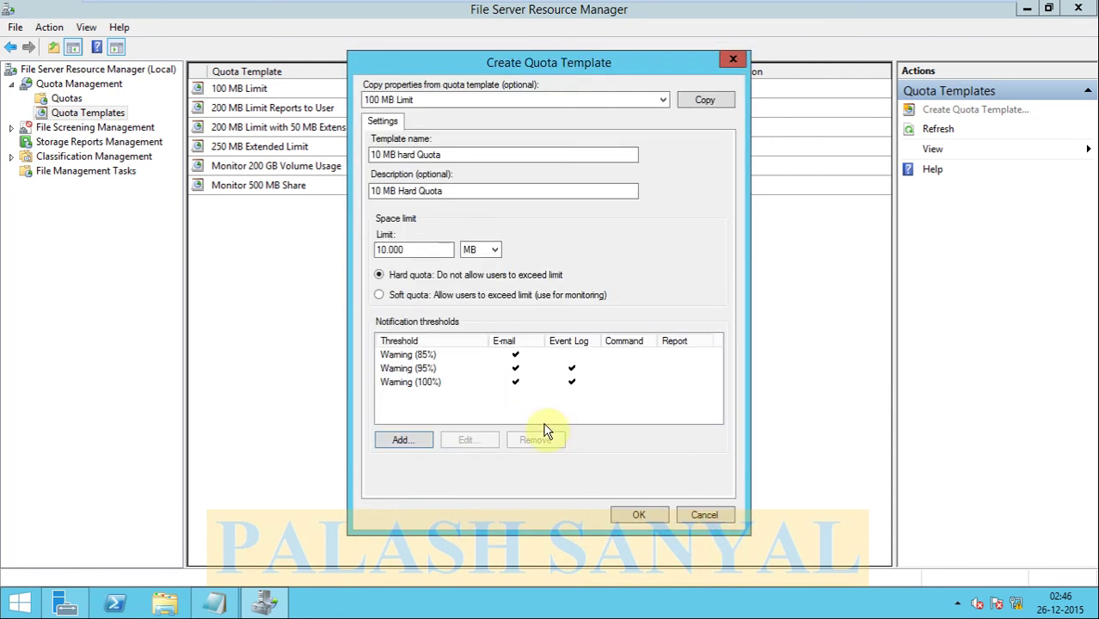
click(640, 514)
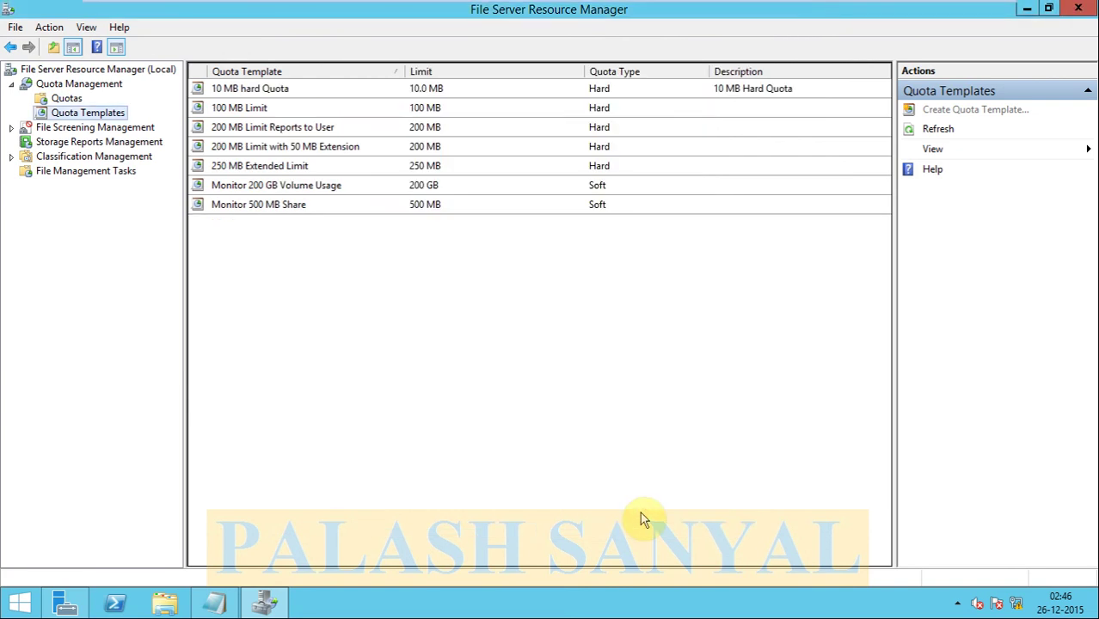
click(262, 94)
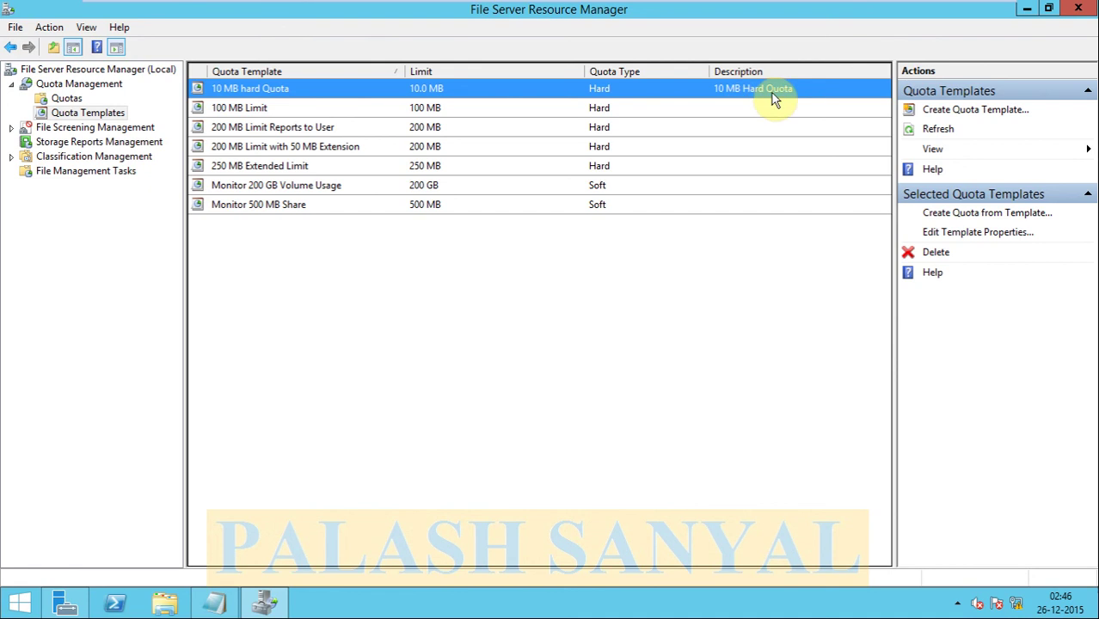
In Notepad, type 'how to create quota on a folder' below the templates line.
click(217, 605)
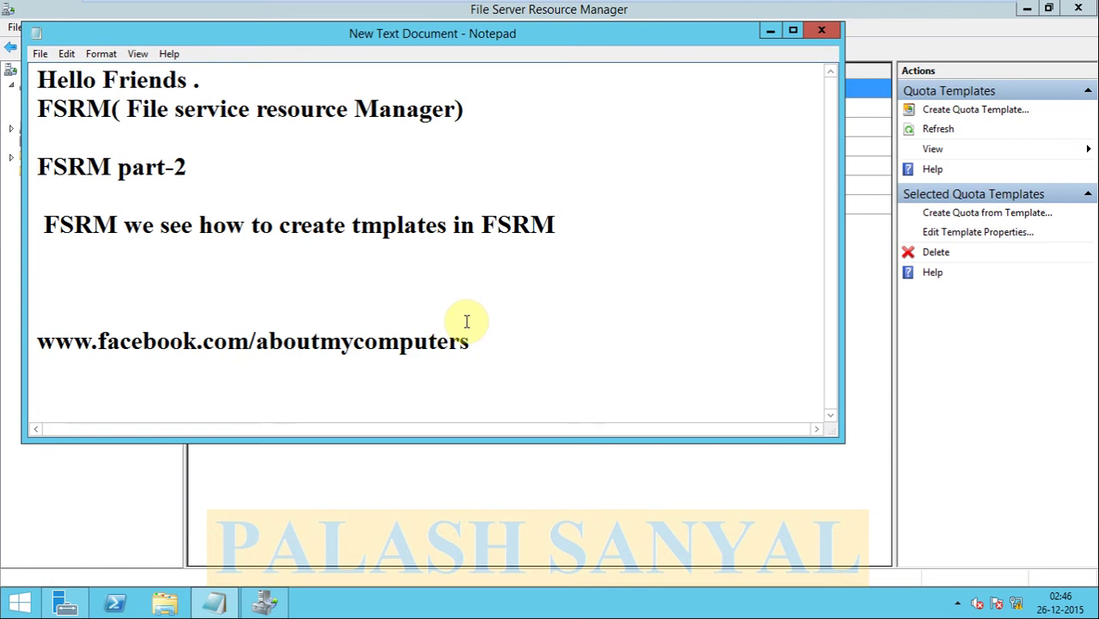
click(584, 230)
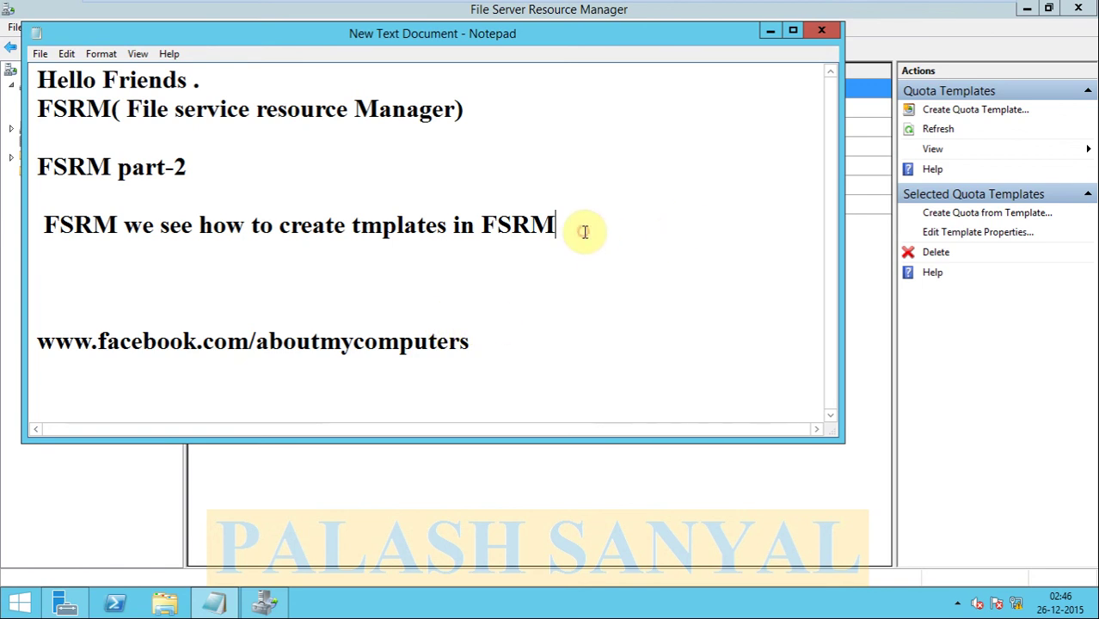
key(Return)
key(Return)
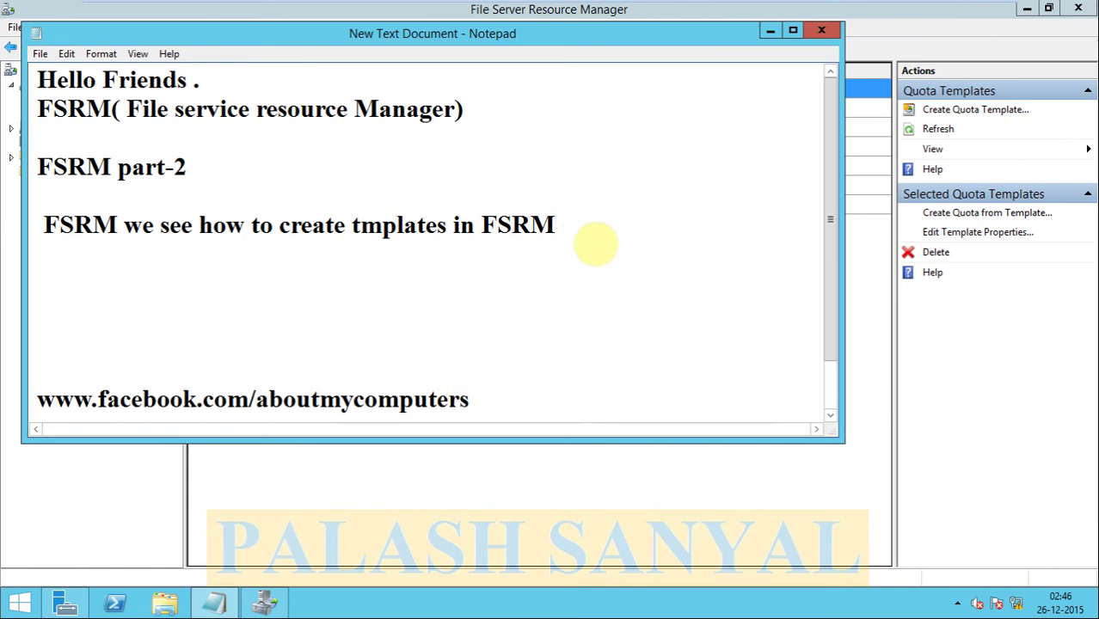
text(how to c)
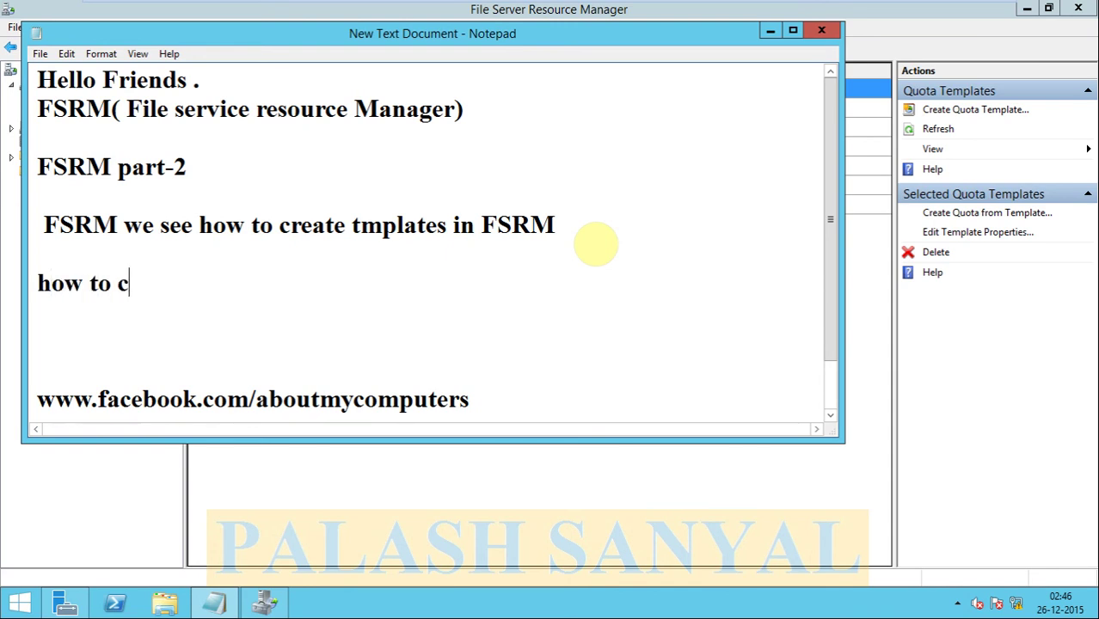
text(reate)
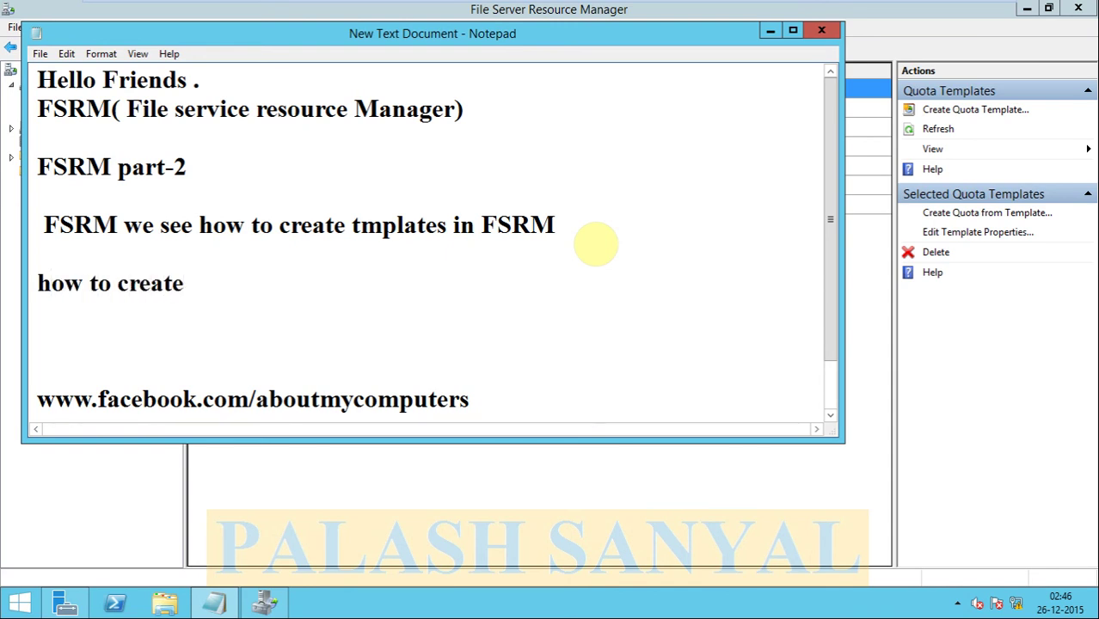
text( quota )
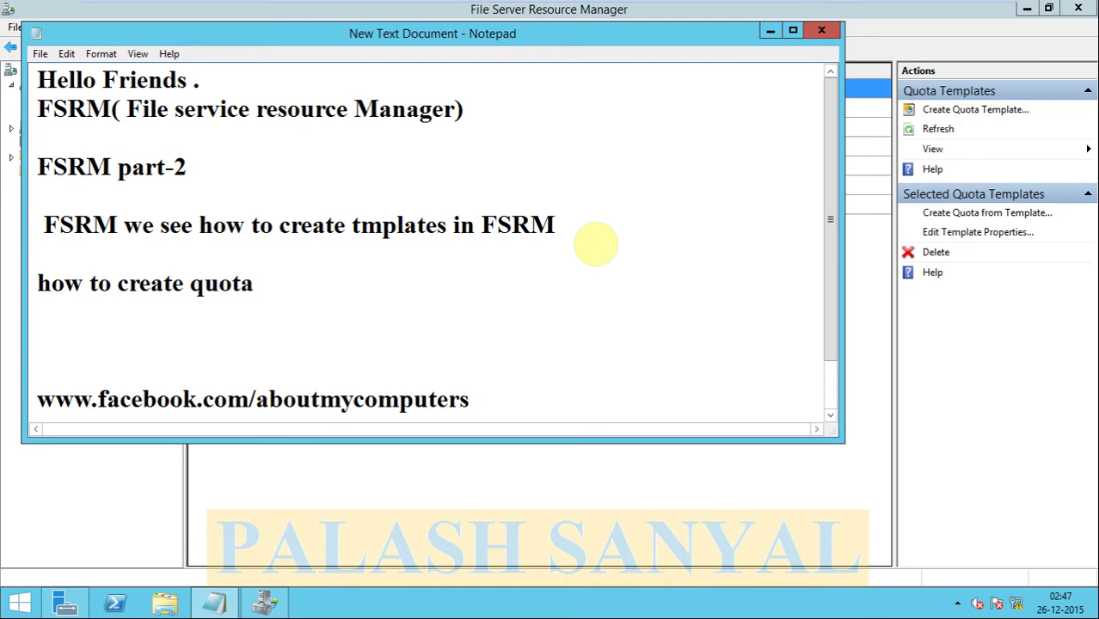
text(on a folse)
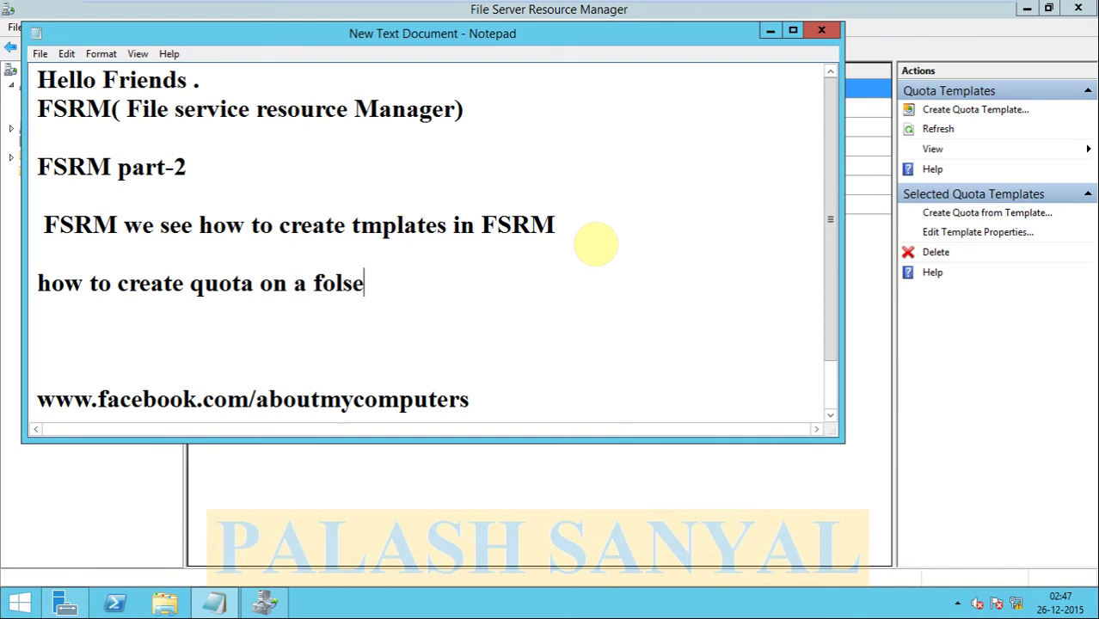
key(BackSpace)
key(BackSpace)
text(der)
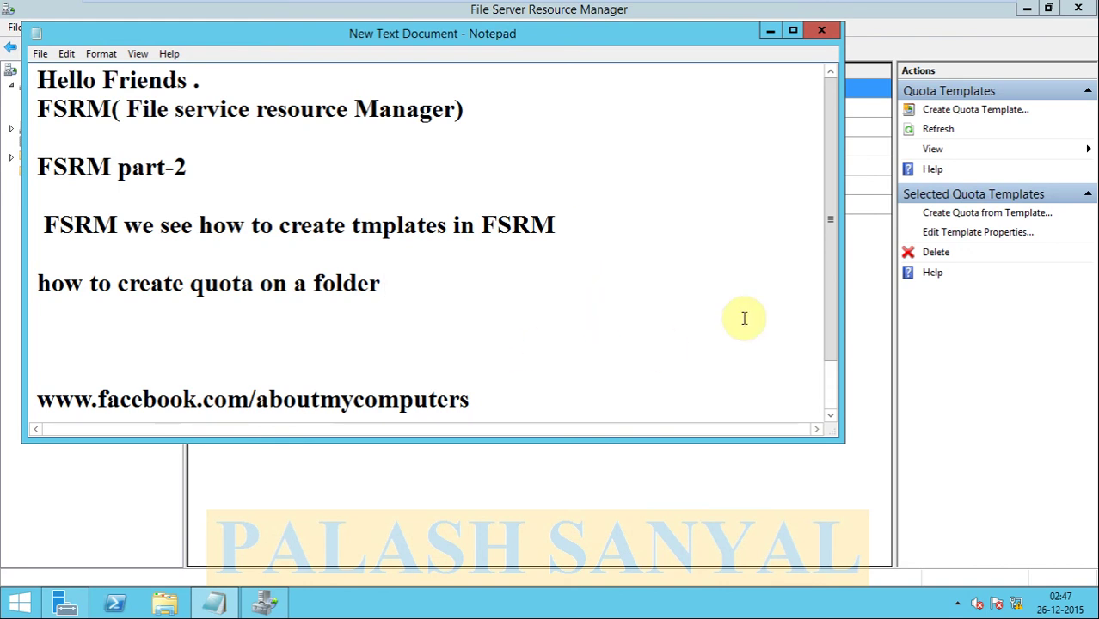
Scroll the note and briefly select, then deselect, the facebook address line.
drag(830, 303, 834, 364)
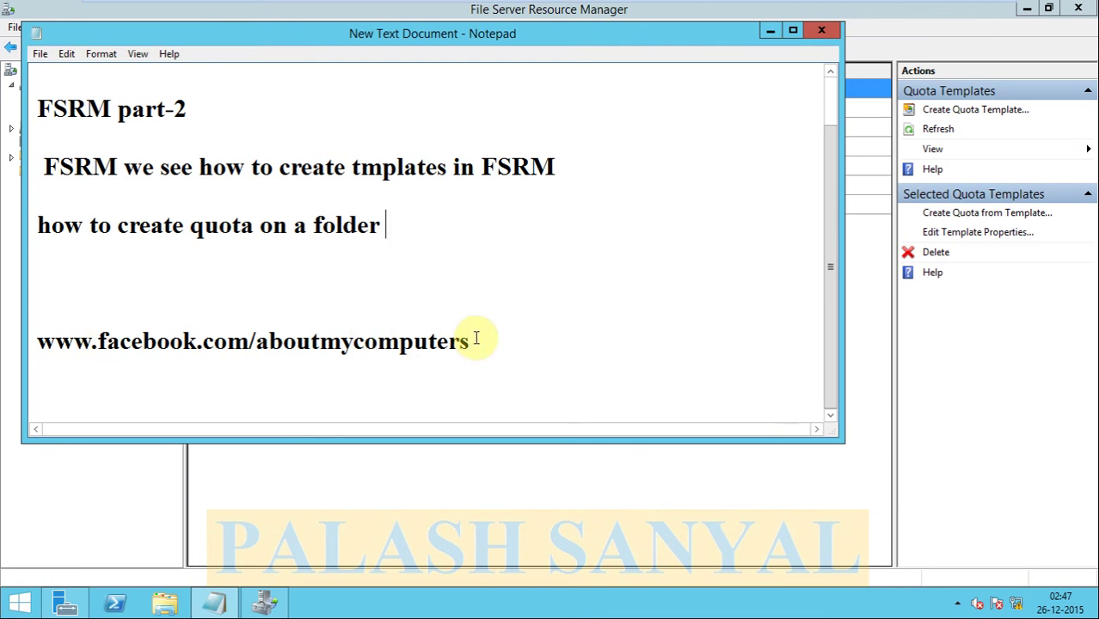
drag(475, 338, 25, 339)
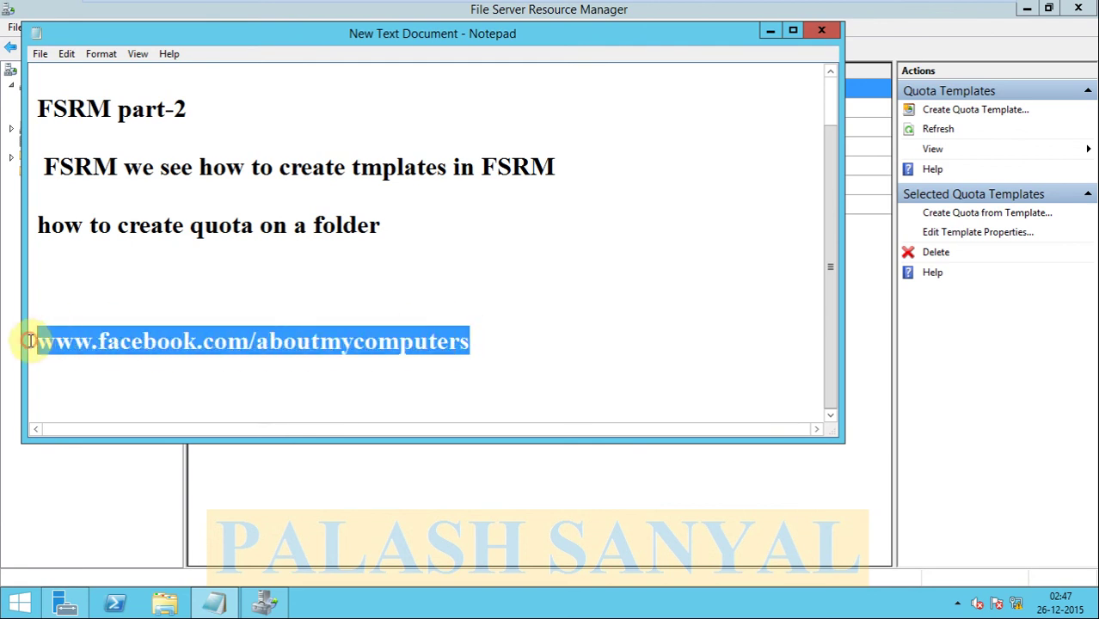
click(484, 348)
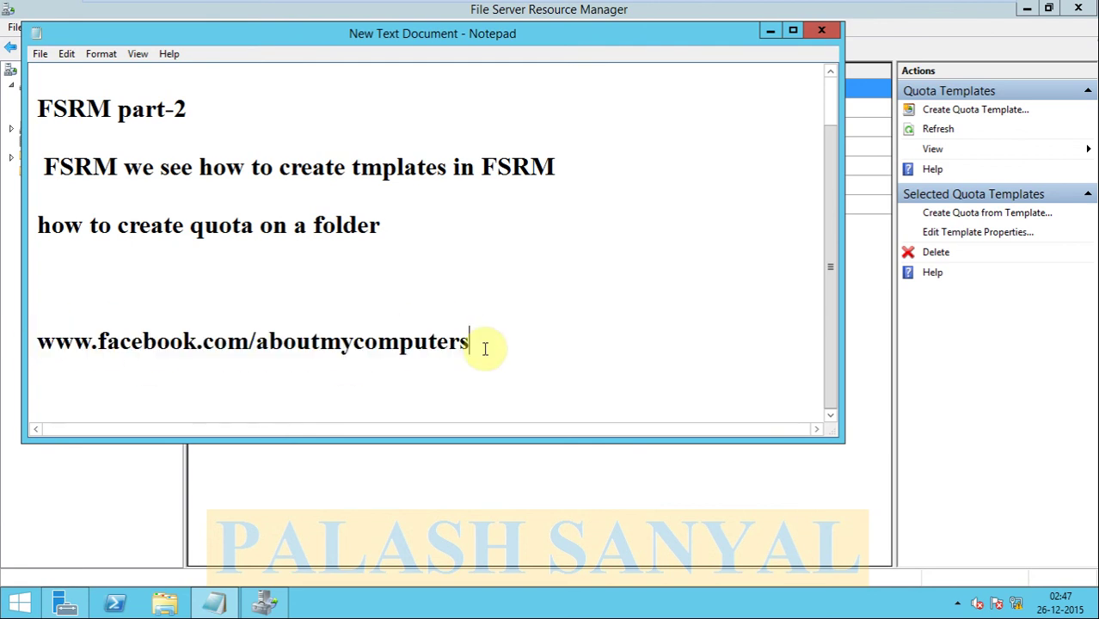